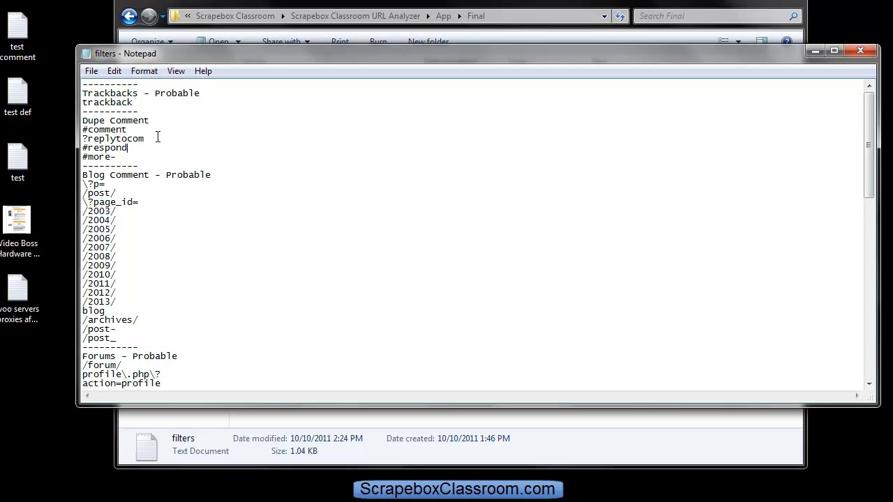
# Step: Escape the question mark of the replytocom pattern in the Dupe Comment section so it reads "\?replytocom"
pyautogui.moveTo(128, 130); pyautogui.dragTo(88, 130)
pyautogui.moveTo(82, 130)
pyautogui.mouseDown()
pyautogui.moveTo(91, 130)
pyautogui.moveTo(87, 138)
pyautogui.mouseUp()
pyautogui.write('?')
pyautogui.write('\\')
# Step: Examine how periods and question marks are escaped in the Forums - Probable patterns and throughout the rest of the filter list
pyautogui.moveTo(127, 375); pyautogui.dragTo(132, 375)
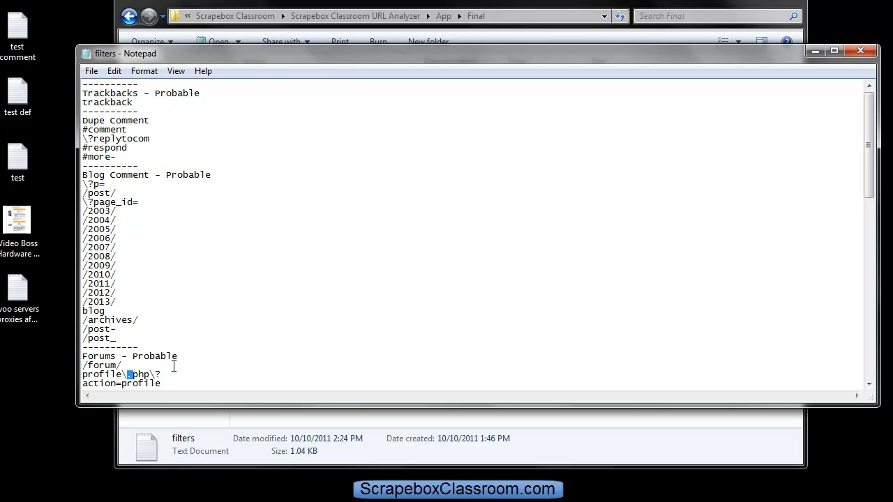
pyautogui.moveTo(172, 375); pyautogui.dragTo(81, 375)
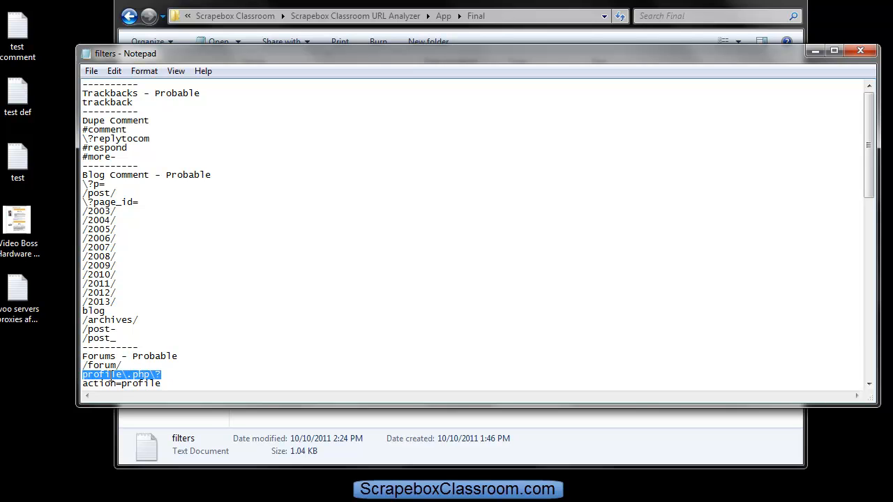
pyautogui.moveTo(153, 375); pyautogui.dragTo(186, 376)
pyautogui.click(172, 377)
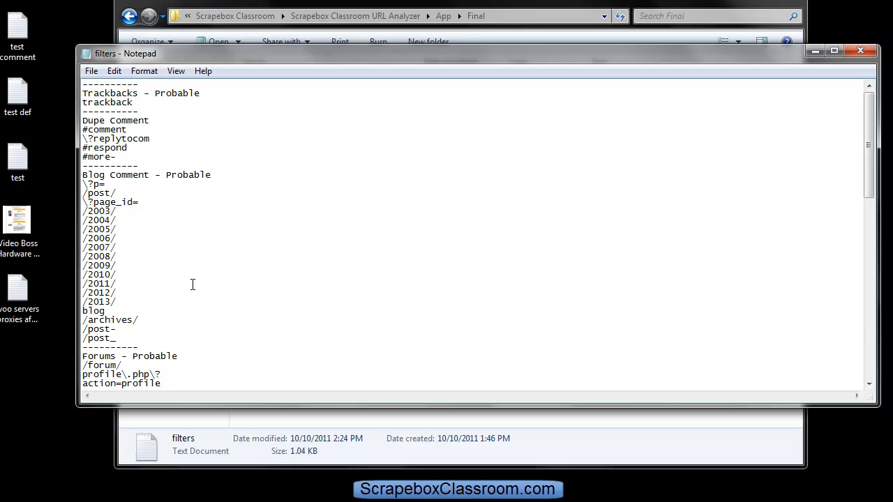
pyautogui.scroll(-1, 180, 272)
pyautogui.scroll(-4, 192, 211)
pyautogui.scroll(-4, 192, 211)
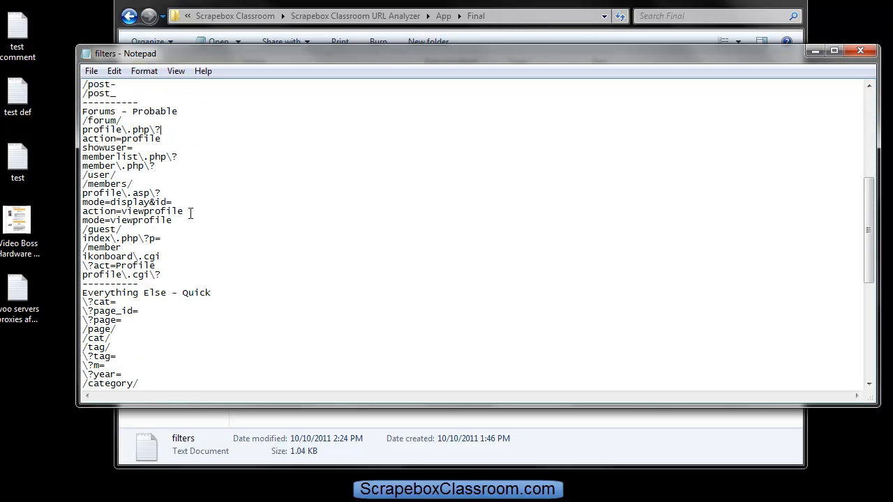
pyautogui.scroll(-2, 190, 213)
pyautogui.scroll(11, 193, 215)
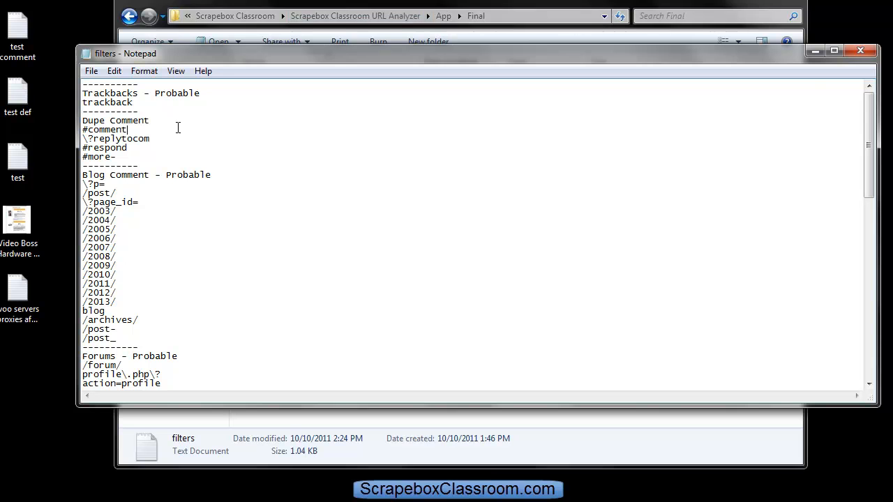
# Step: Locate the "filters - Full - Resource Intensive" file in the Final folder and return to the open filters file
pyautogui.click(239, 2)
pyautogui.click(277, 113)
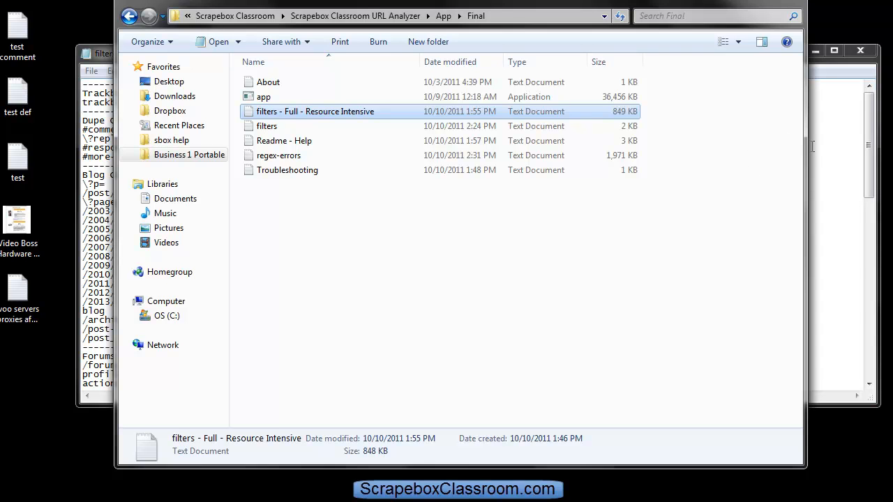
pyautogui.click(830, 153)
# Step: Add a new section above Trackbacks - Probable with a dashed separator line and the heading "Custom 1"
pyautogui.moveTo(133, 102); pyautogui.dragTo(138, 79)
pyautogui.rightClick(131, 87)
pyautogui.click(166, 133)
pyautogui.click(84, 85)
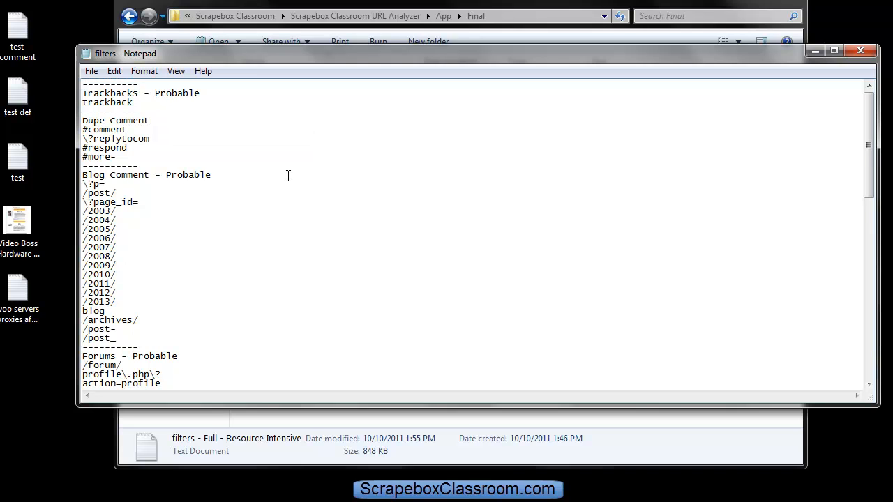
pyautogui.press('Return')
pyautogui.press('Up')
pyautogui.hotkey('ctrl', 'v')
pyautogui.press('Return')
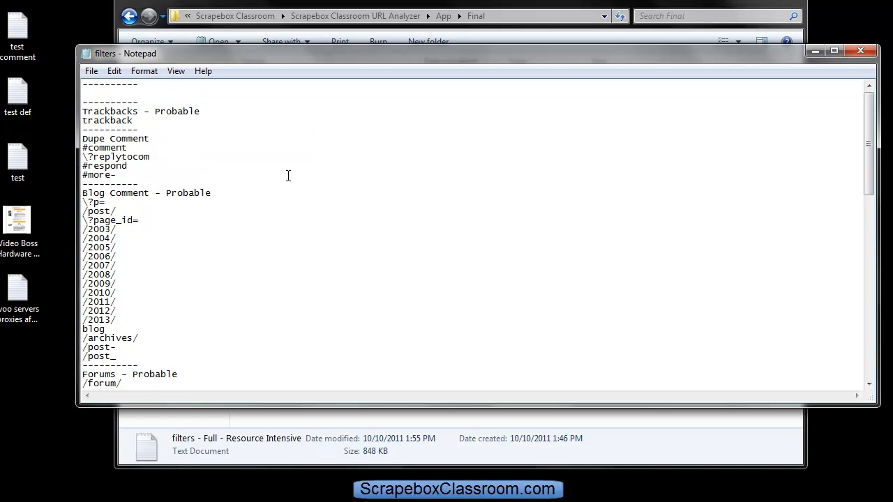
pyautogui.write('Custom 1')
pyautogui.press('Return')
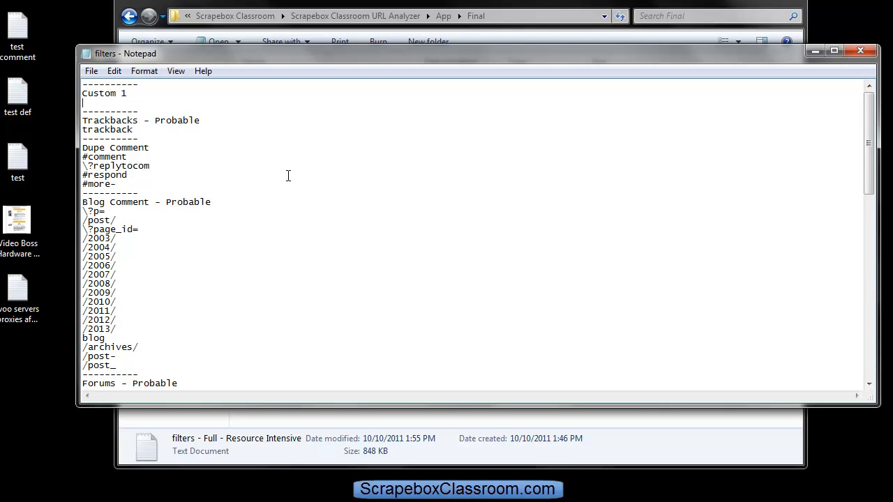
pyautogui.write('this is my filter')
pyautogui.press('BackSpace')
pyautogui.press('BackSpace')
pyautogui.press('BackSpace')
pyautogui.press('BackSpace')
pyautogui.press('BackSpace')
pyautogui.press('BackSpace')
pyautogui.press('BackSpace')
pyautogui.press('BackSpace')
pyautogui.press('BackSpace')
pyautogui.press('BackSpace')
pyautogui.press('BackSpace')
pyautogui.press('BackSpace')
pyautogui.press('BackSpace')
pyautogui.press('BackSpace')
pyautogui.press('BackSpace')
pyautogui.press('BackSpace')
pyautogui.press('BackSpace')
# Step: Enter the pattern "php\?890" under the Custom 1 heading, then save and close the filters file
pyautogui.write('php\\?890')
pyautogui.click(92, 70)
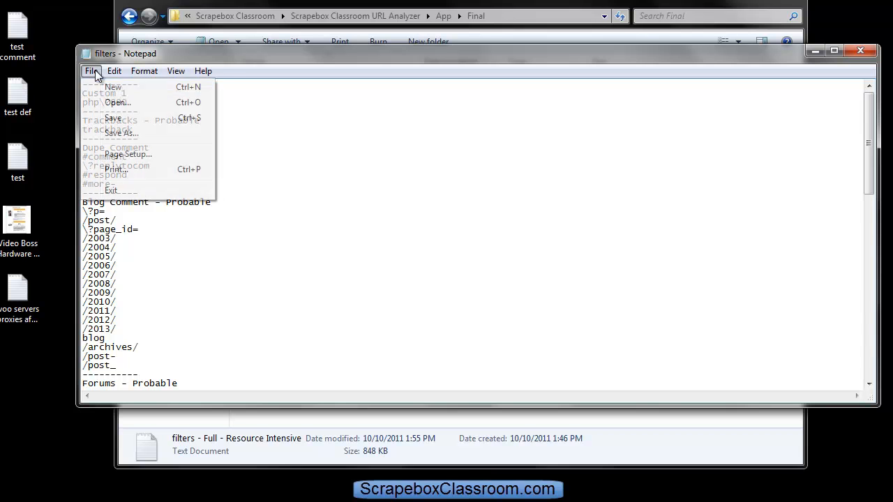
pyautogui.click(112, 117)
pyautogui.click(860, 50)
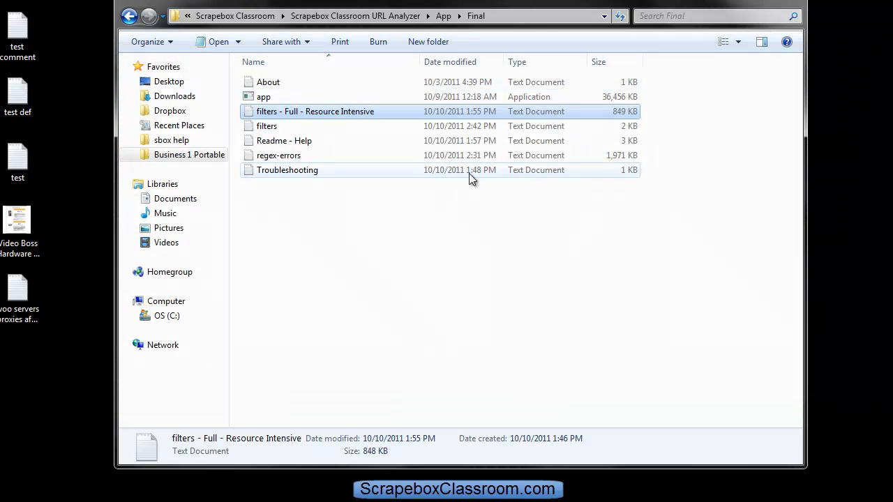
# Step: Launch the URL Analyzer app to check its filter list for the Custom 1 entry, then close it
pyautogui.doubleClick(258, 97)
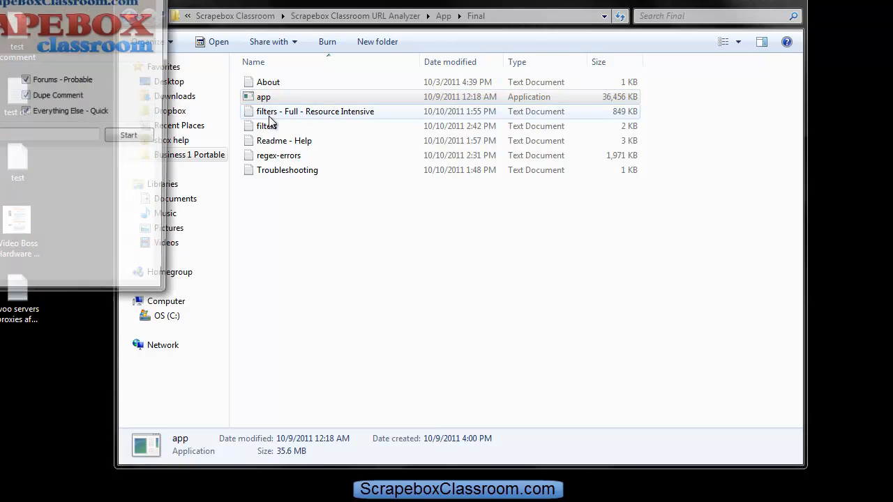
pyautogui.moveTo(175, 6); pyautogui.dragTo(396, 53)
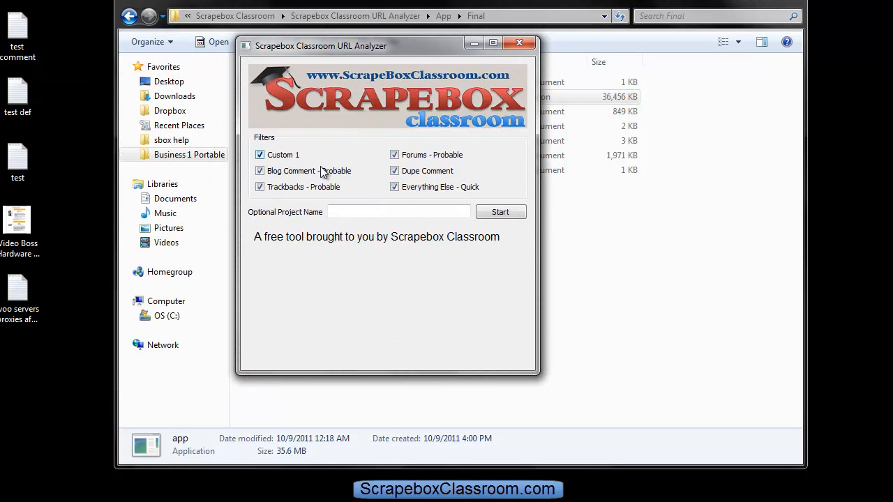
pyautogui.click(518, 45)
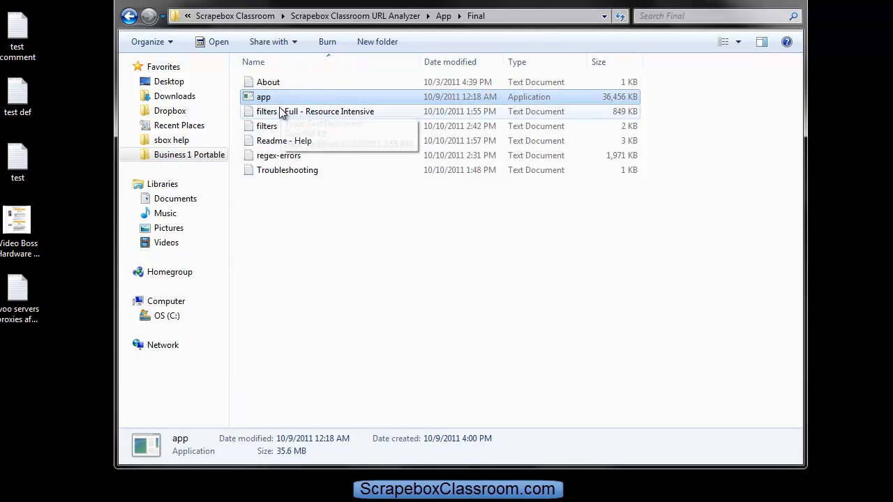
# Step: Rename the Custom 1 heading in the filters file to "Scrapebox Classroom Filter" and save the change on closing
pyautogui.doubleClick(280, 126)
pyautogui.moveTo(127, 93); pyautogui.dragTo(81, 94)
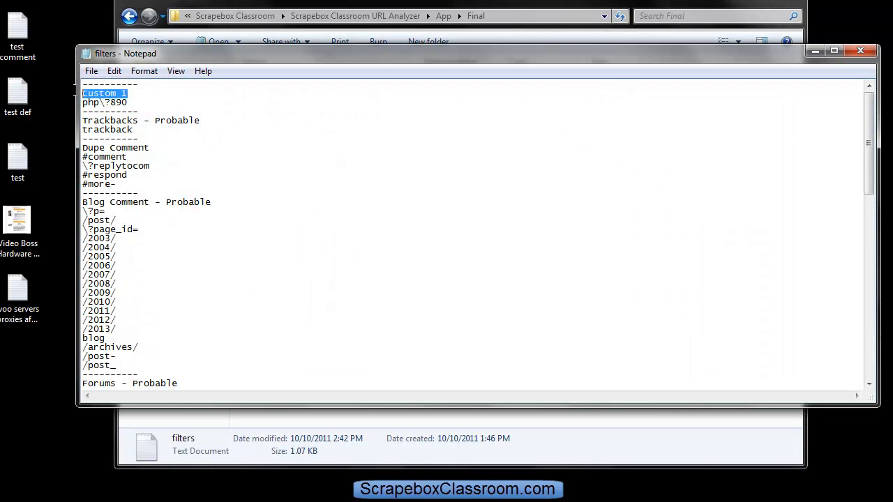
pyautogui.write('Scrapebo')
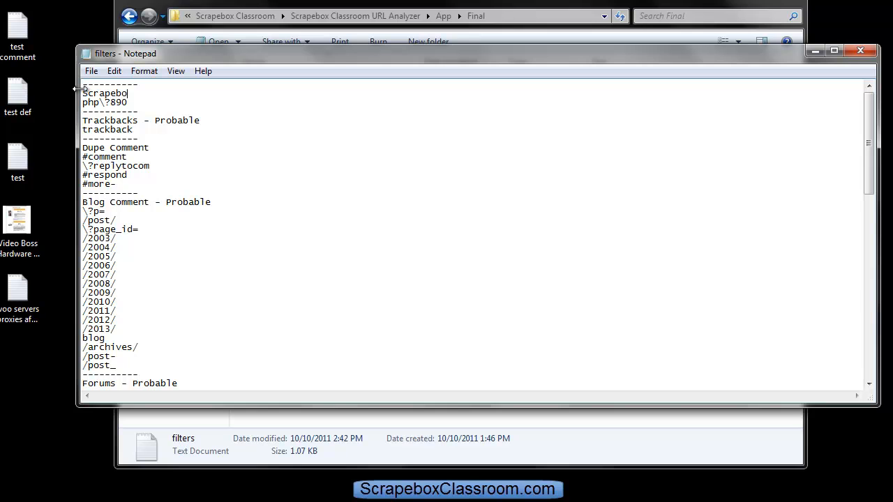
pyautogui.write('x Classroom Filter')
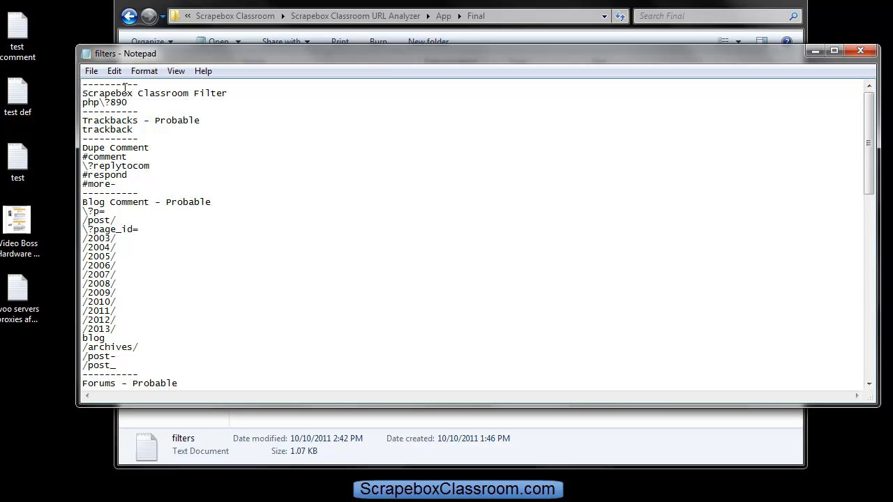
pyautogui.click(859, 51)
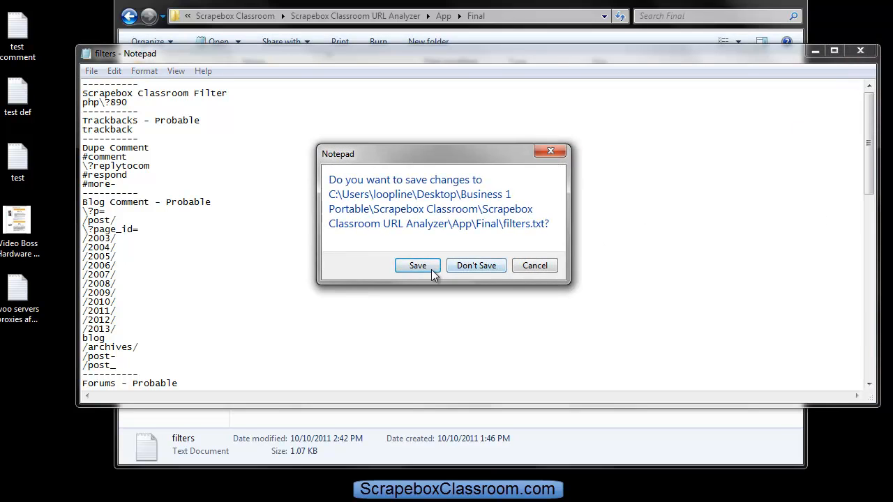
pyautogui.click(417, 264)
# Step: Relaunch the URL Analyzer, disable every filter except Scrapebox Classroom Filter, and close the app
pyautogui.doubleClick(265, 96)
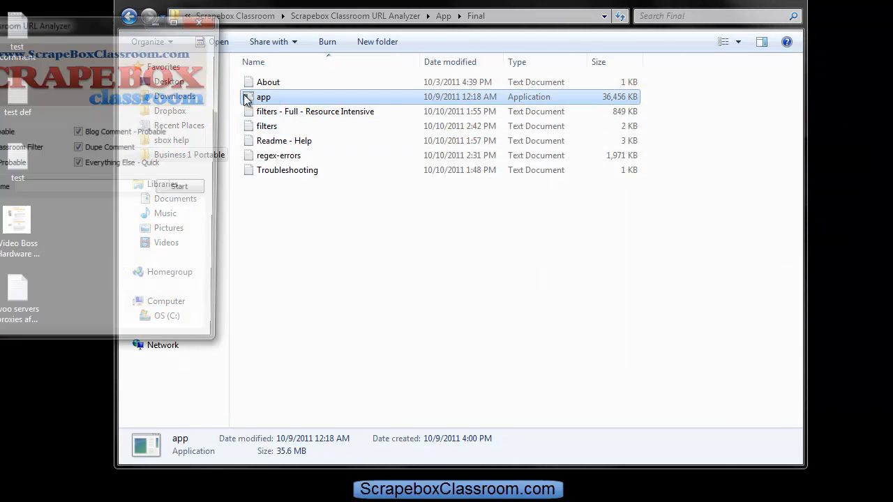
pyautogui.moveTo(110, 48); pyautogui.dragTo(370, 60)
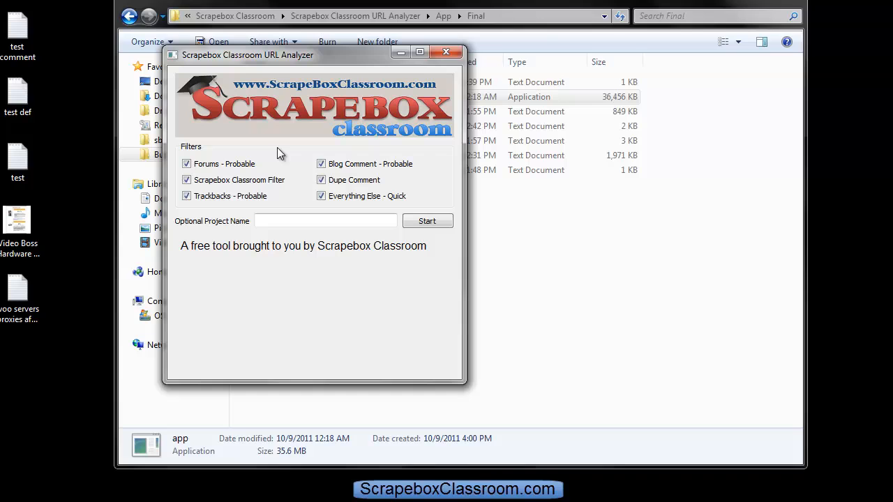
pyautogui.click(223, 197)
pyautogui.click(230, 166)
pyautogui.click(347, 164)
pyautogui.click(349, 183)
pyautogui.click(346, 199)
pyautogui.click(447, 53)
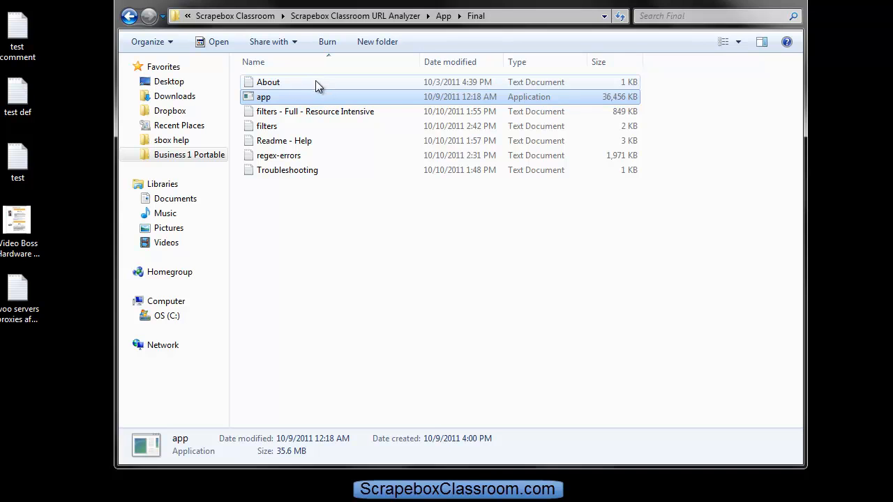
# Step: Reopen the filters file to review its sections, then close it
pyautogui.doubleClick(275, 129)
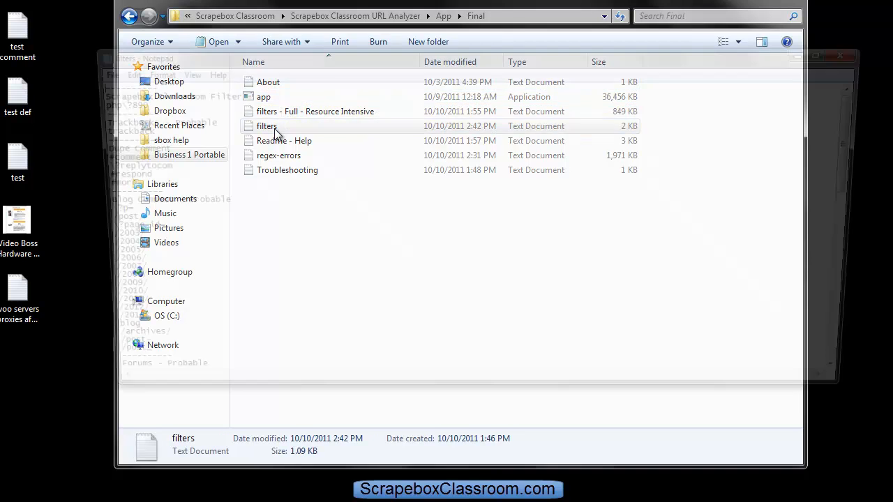
pyautogui.moveTo(268, 60); pyautogui.dragTo(381, 57)
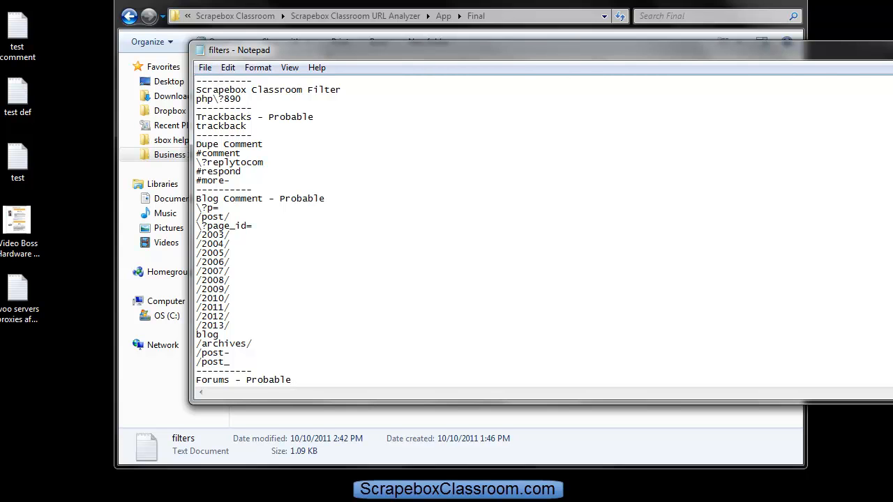
pyautogui.click(892, 46)
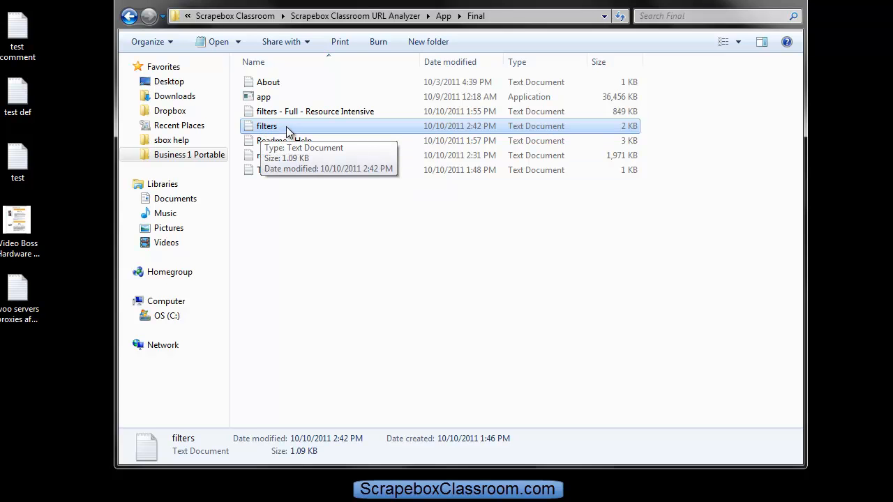
# Step: Duplicate the filters file within the Final folder as "filters - Copy" and select the original
pyautogui.moveTo(284, 127); pyautogui.dragTo(270, 216)
pyautogui.click(304, 226)
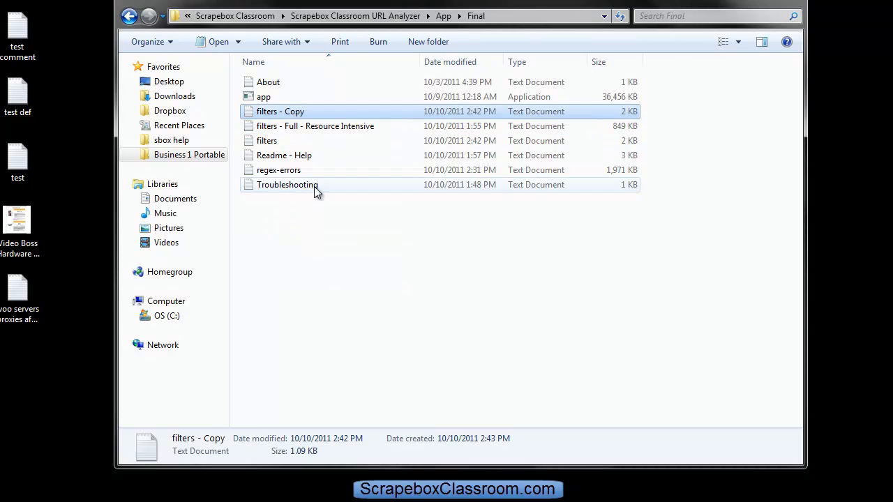
pyautogui.click(288, 142)
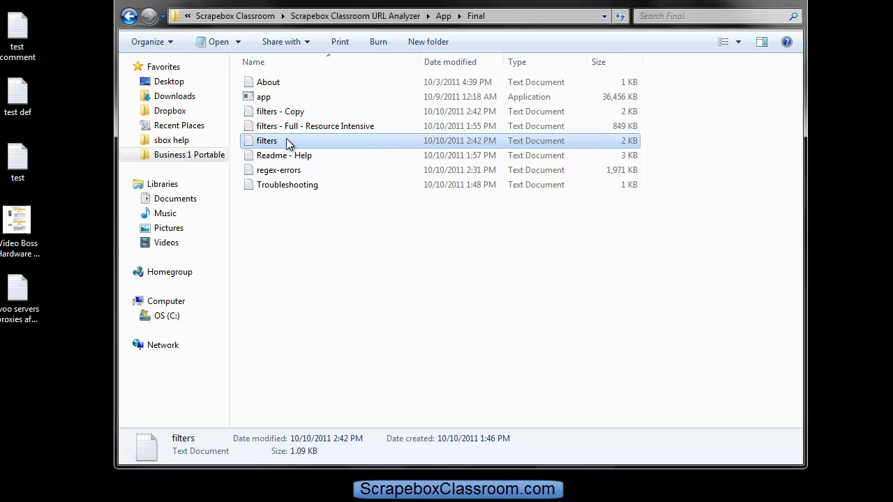